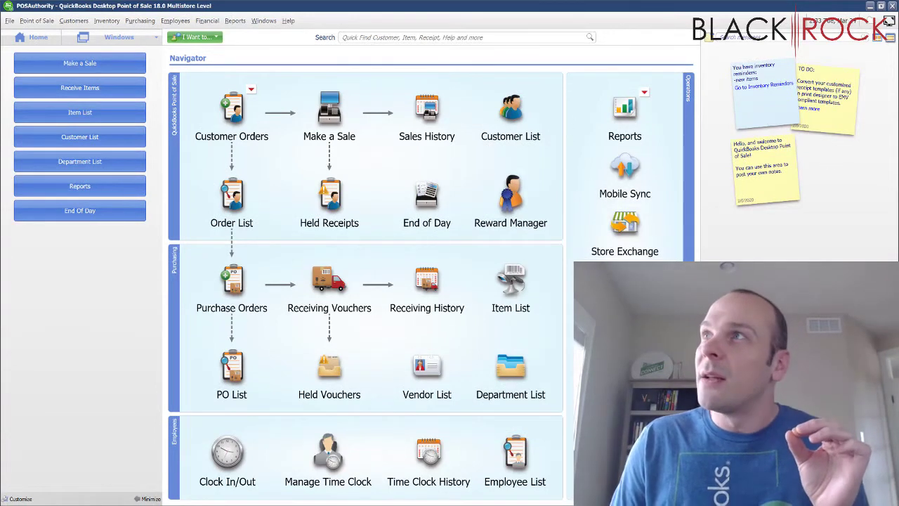
Bring the POS Authority website in front of QuickBooks Point of Sale, examine its home page and product categories, and put it away again
left_click_drag(888, 21, 368, 118)
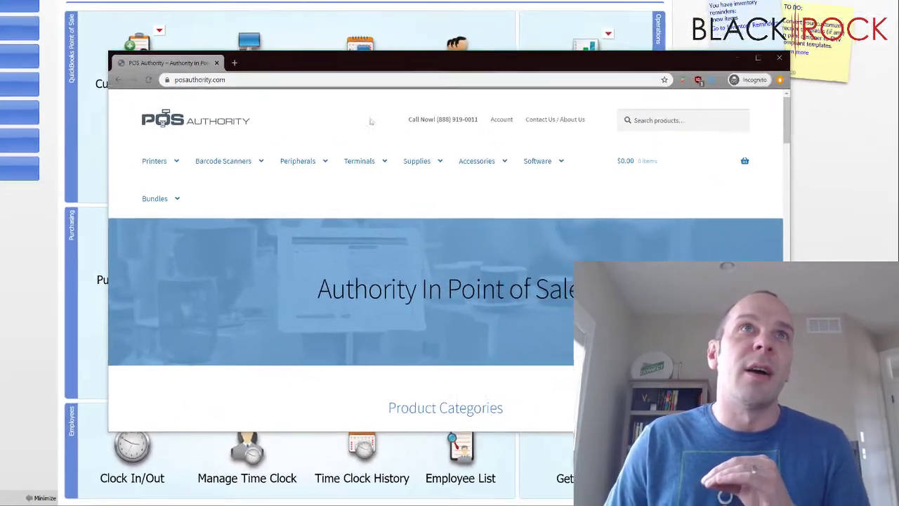
scroll(417, 188, "down", 5)
scroll(280, 96, "down", 3)
scroll(280, 96, "up", 6)
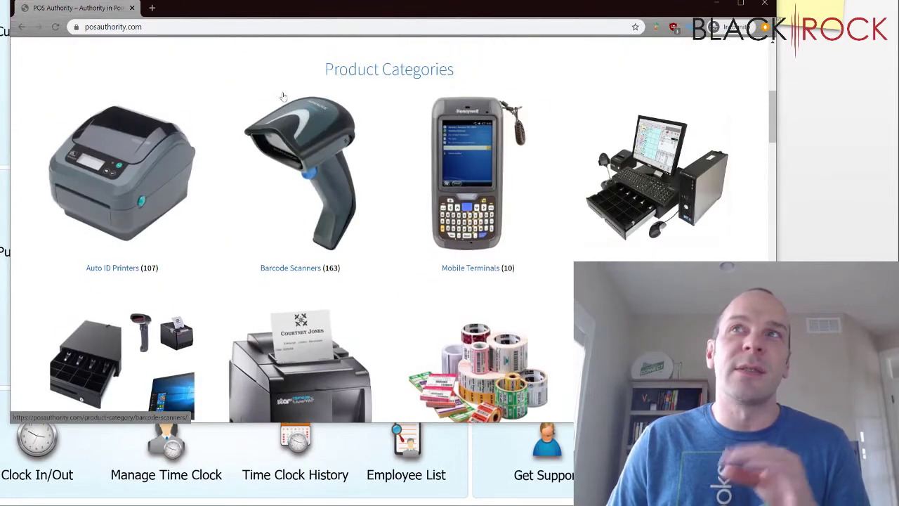
scroll(281, 92, "up", 3)
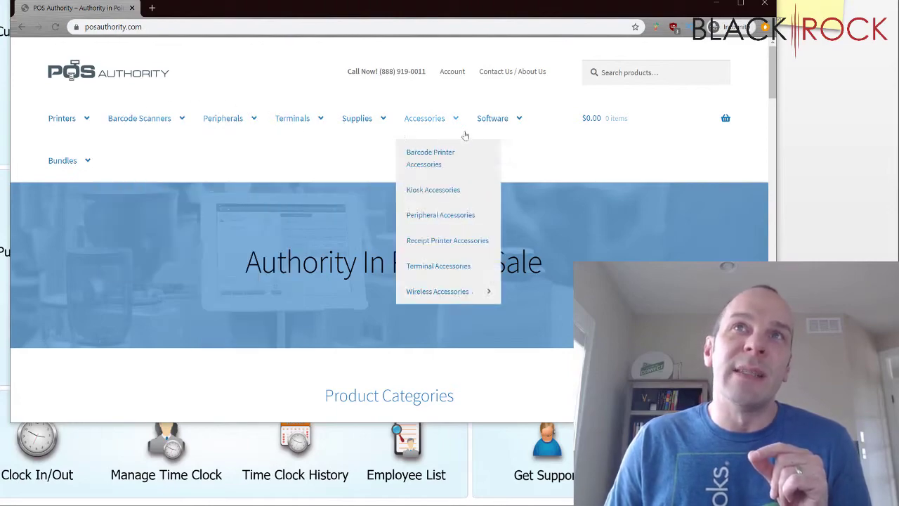
left_click_drag(456, 12, 898, 14)
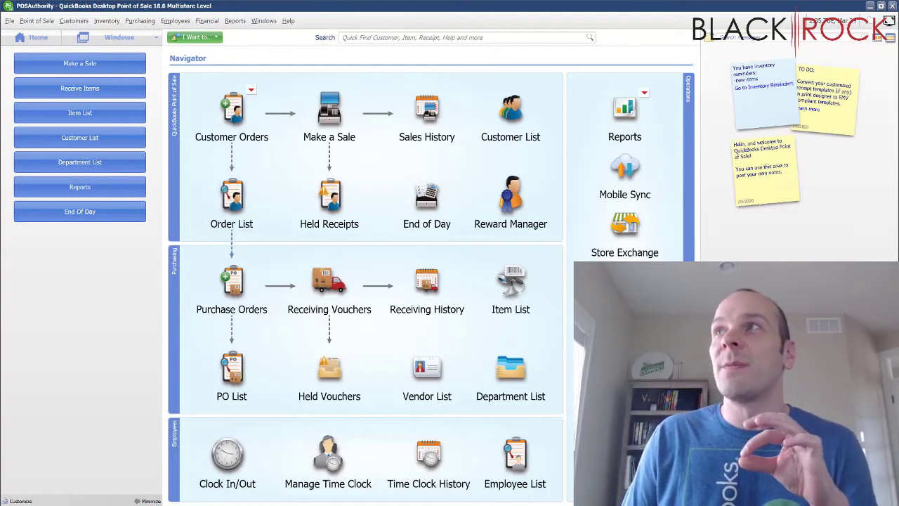
Show the POS Authority store page again at full size, then move its window off this screen
key("alt+Tab")
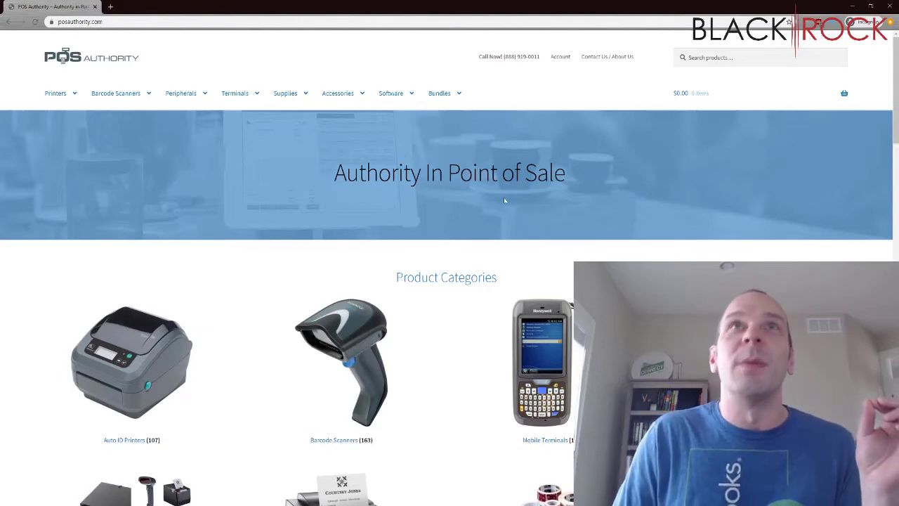
double_click(514, 10)
left_click_drag(545, 61, 898, 105)
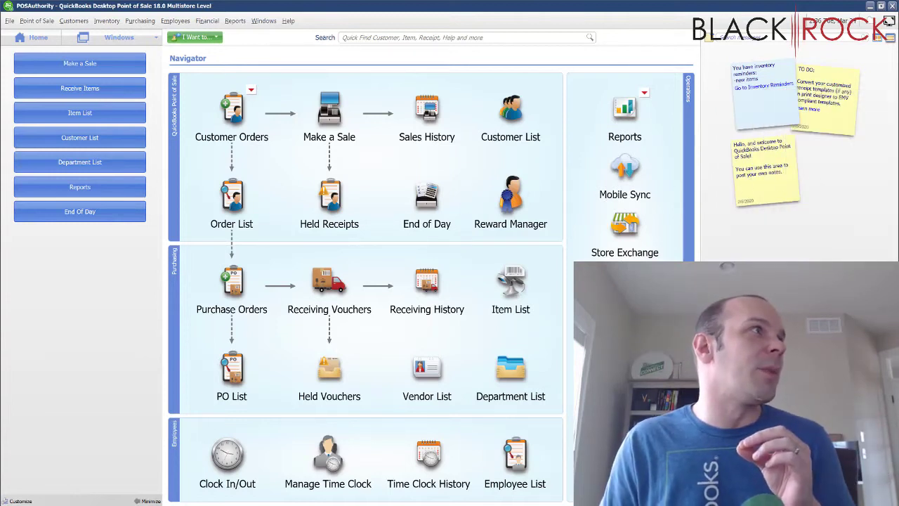
Bring up the integrations web page and examine its lists of supported accounting systems, online stores and marketplaces
left_click_drag(0, 154, 408, 3)
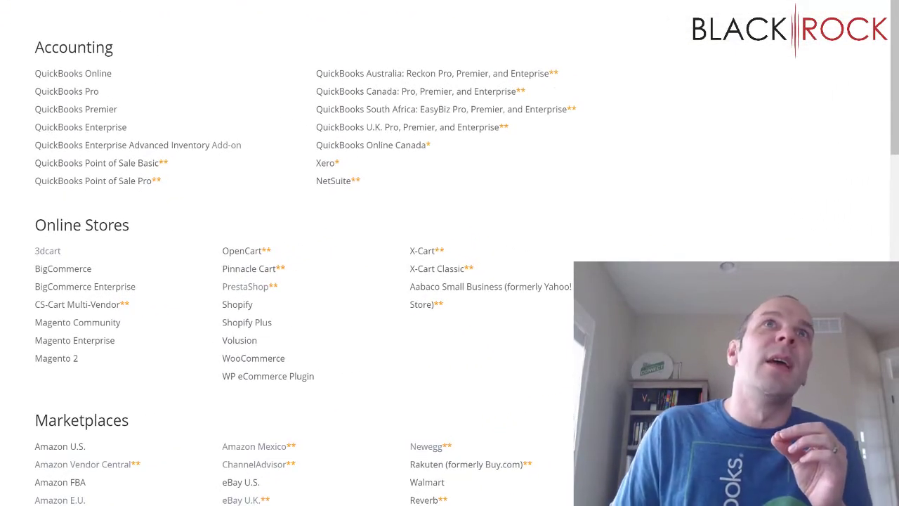
scroll(450, 252, "down", 1)
scroll(450, 253, "up", 2)
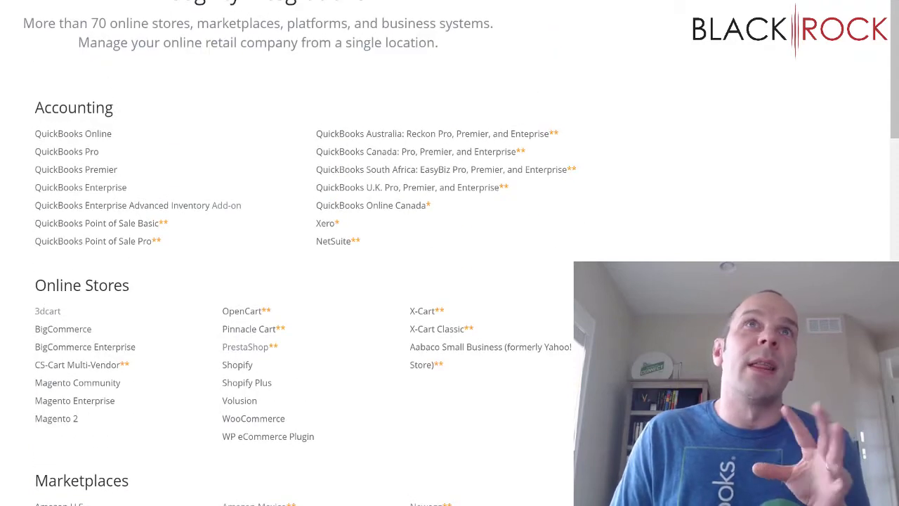
left_click_drag(76, 24, 129, 26)
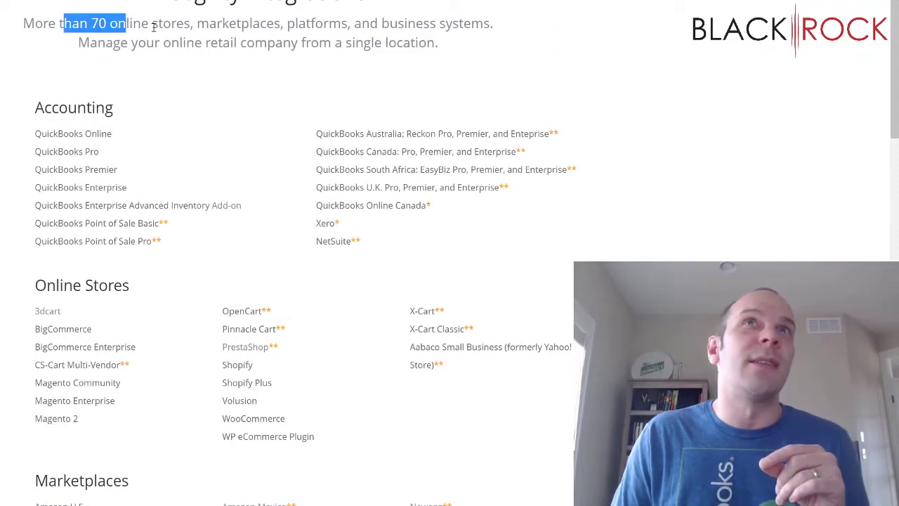
left_click(161, 28)
scroll(164, 94, "down", 1)
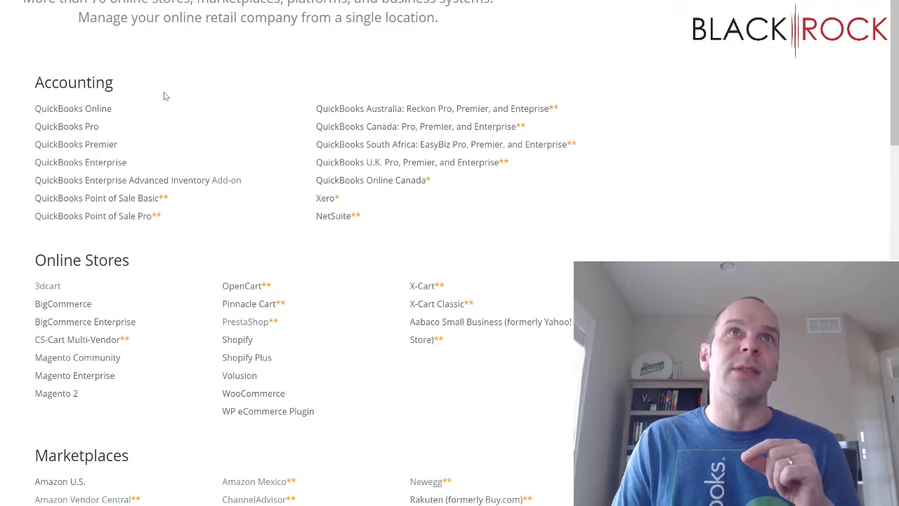
mouse_move(108, 78)
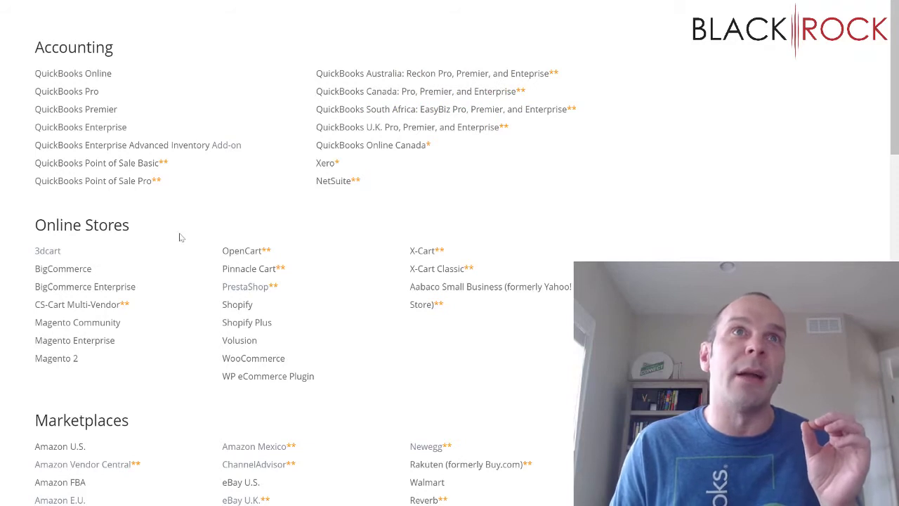
scroll(183, 271, "down", 1)
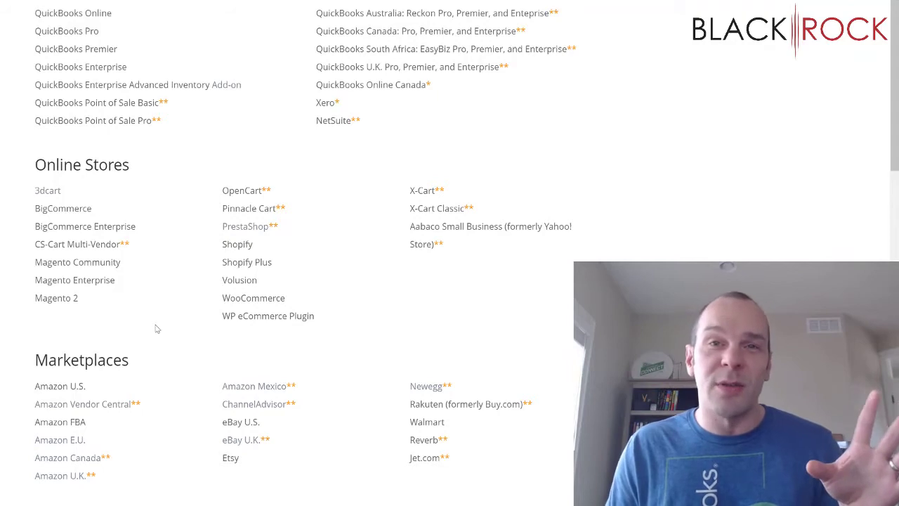
mouse_move(237, 309)
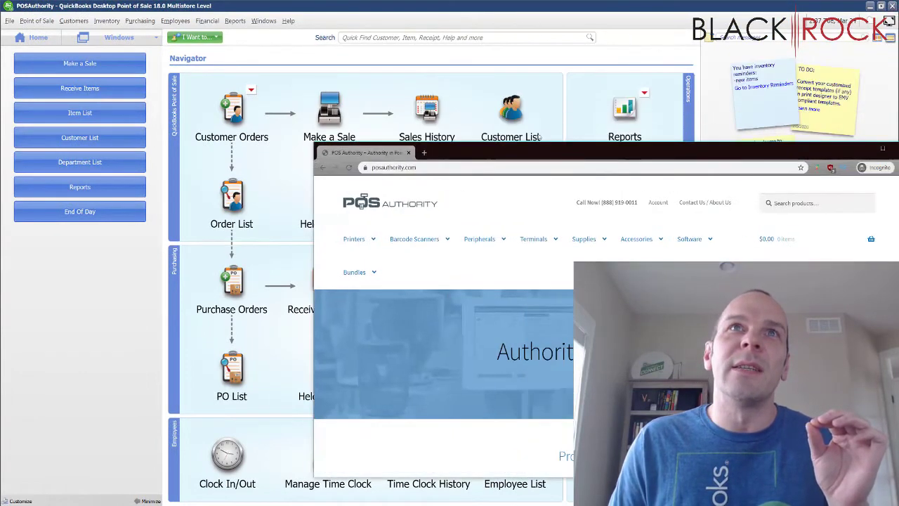
In the POS Authority store, open the Hand Barcode Scanners category and add the Zebra LI2208 handheld scanner to the cart
scroll(450, 248, "down", 2)
scroll(449, 248, "down", 1)
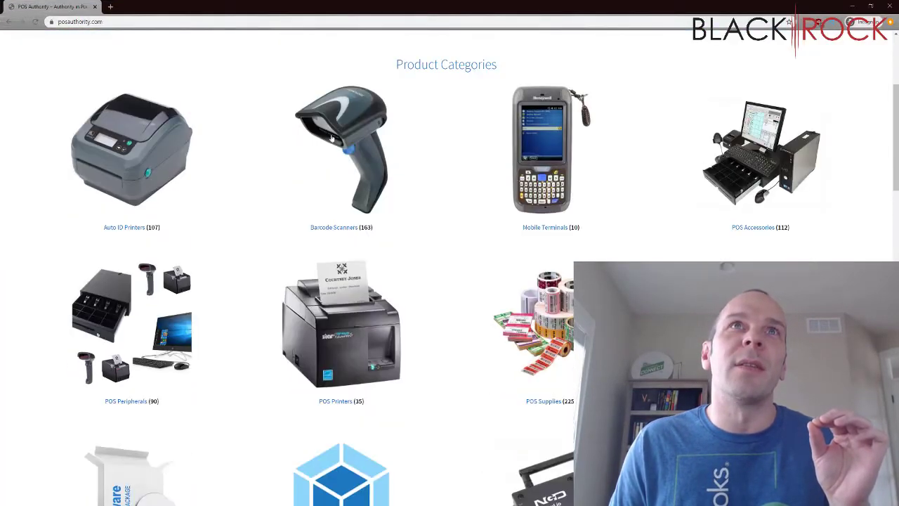
left_click(367, 185)
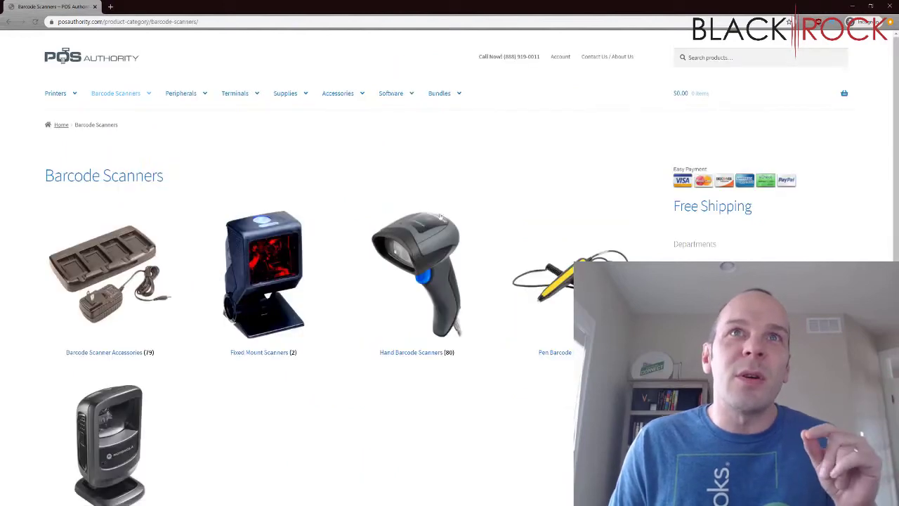
left_click(426, 251)
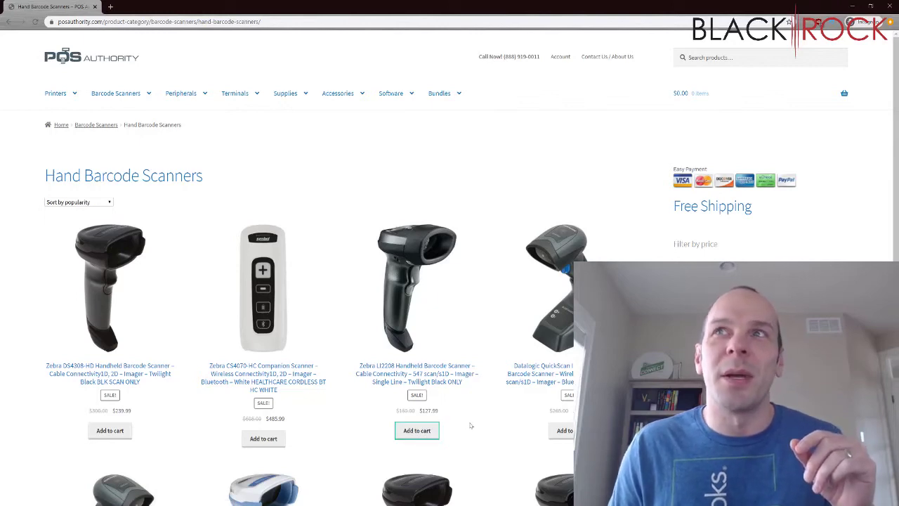
Look through the hand barcode scanners, then open the Barcode Printer Supplies category within POS Supplies
scroll(470, 425, "down", 1)
scroll(469, 426, "down", 2)
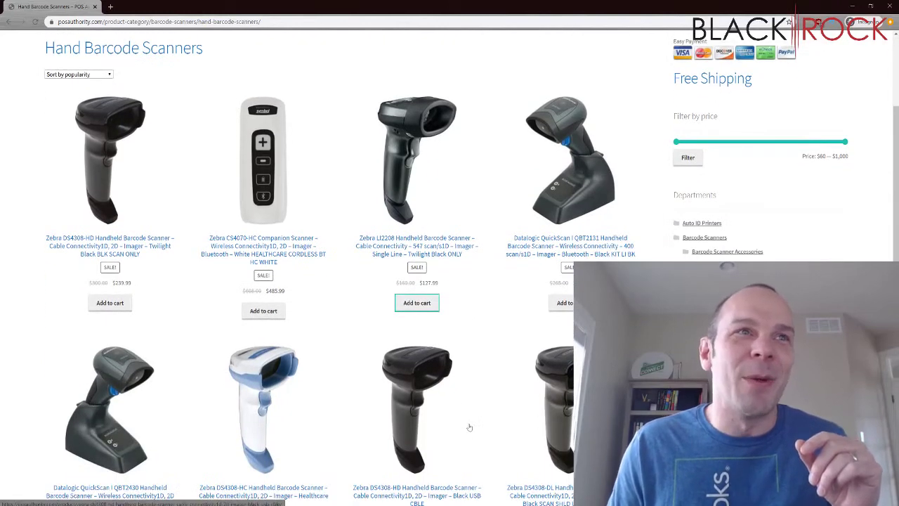
scroll(469, 427, "down", 2)
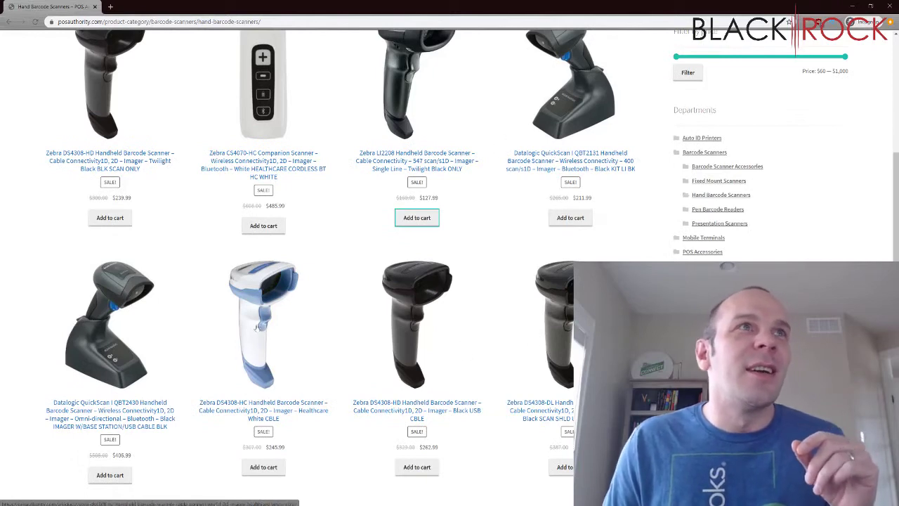
scroll(207, 392, "up", 5)
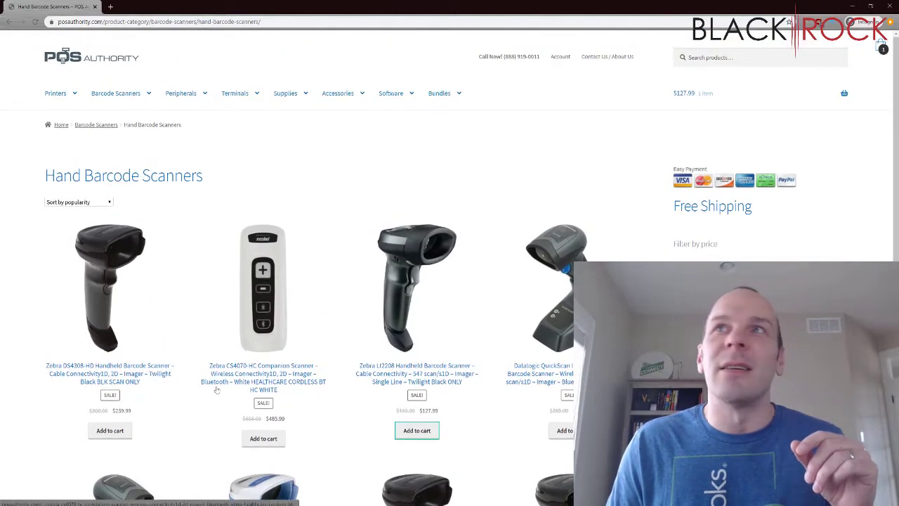
scroll(217, 391, "down", 3)
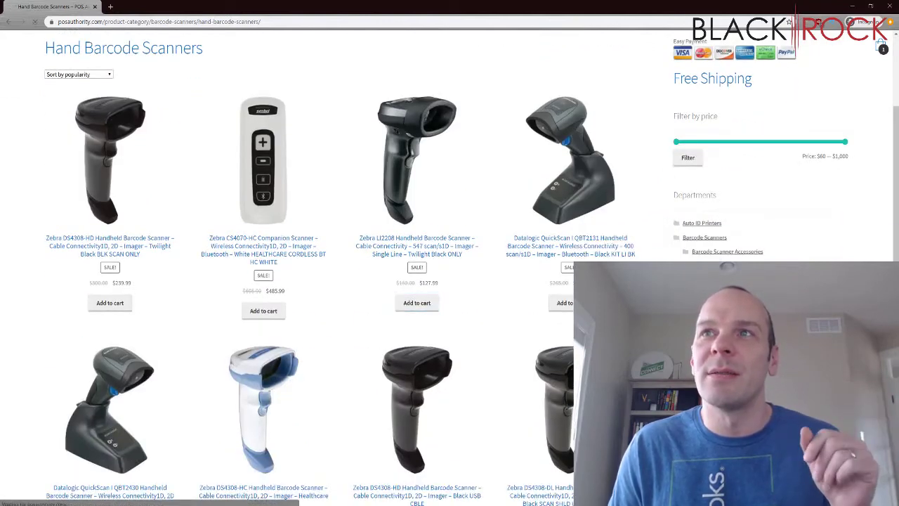
key("alt+Left")
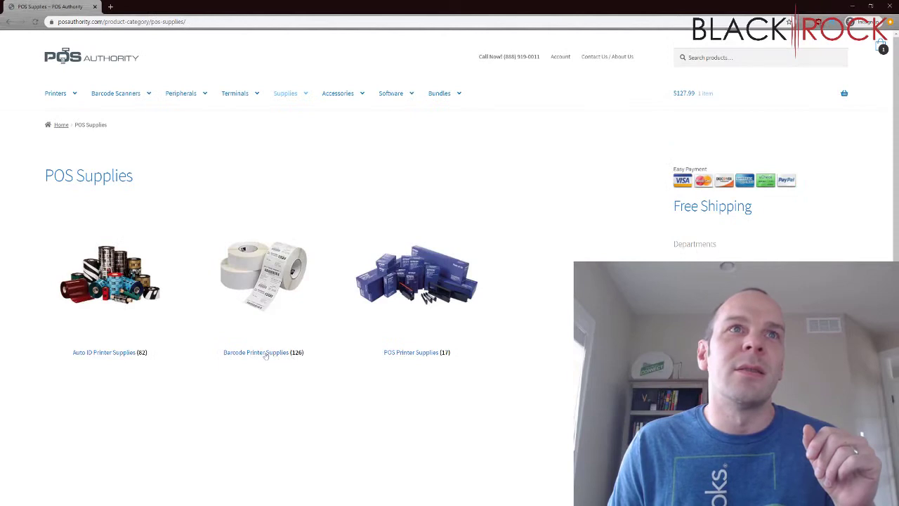
left_click(266, 355)
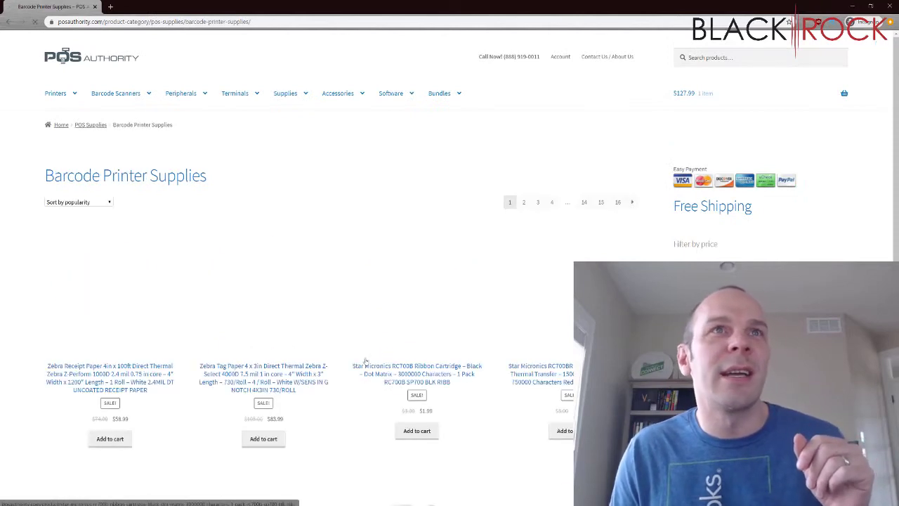
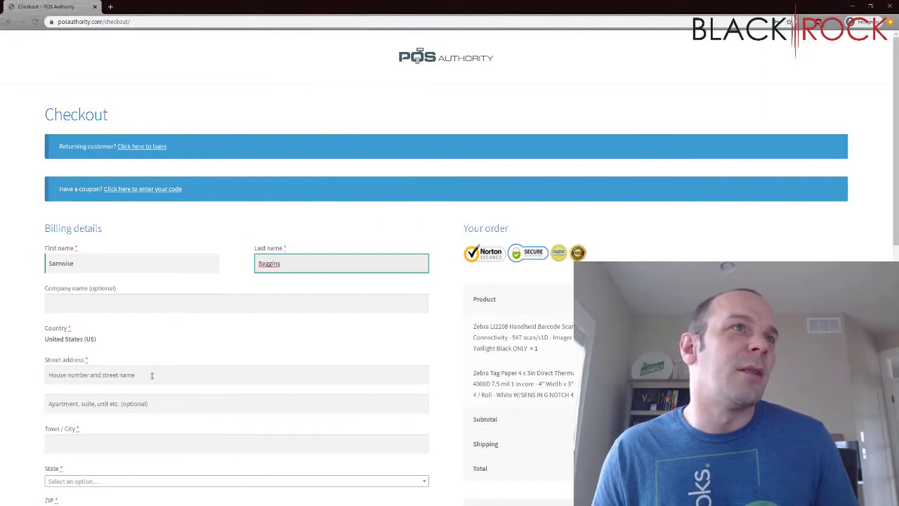
Fill in the street address, town, state and ZIP code in the checkout's billing details
type("654")
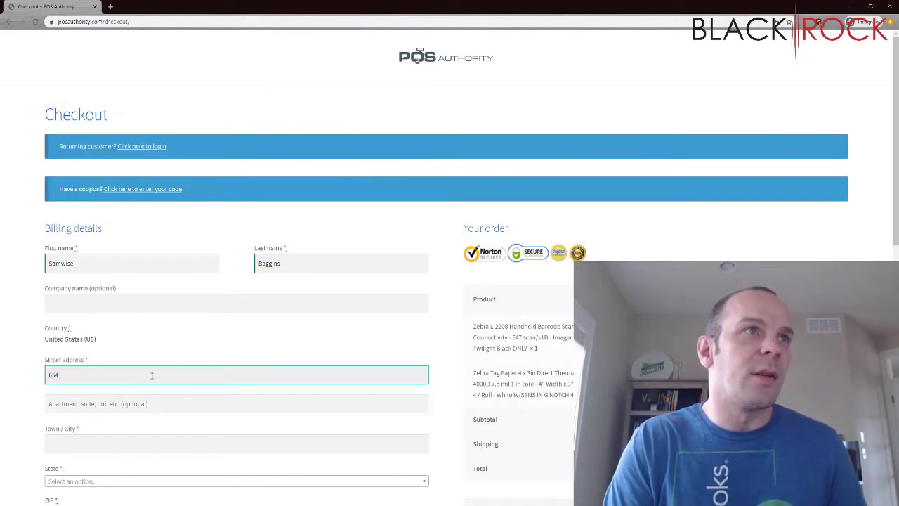
key("Tab")
key("Tab")
type("Somewhere")
scroll(236, 362, "down", 3)
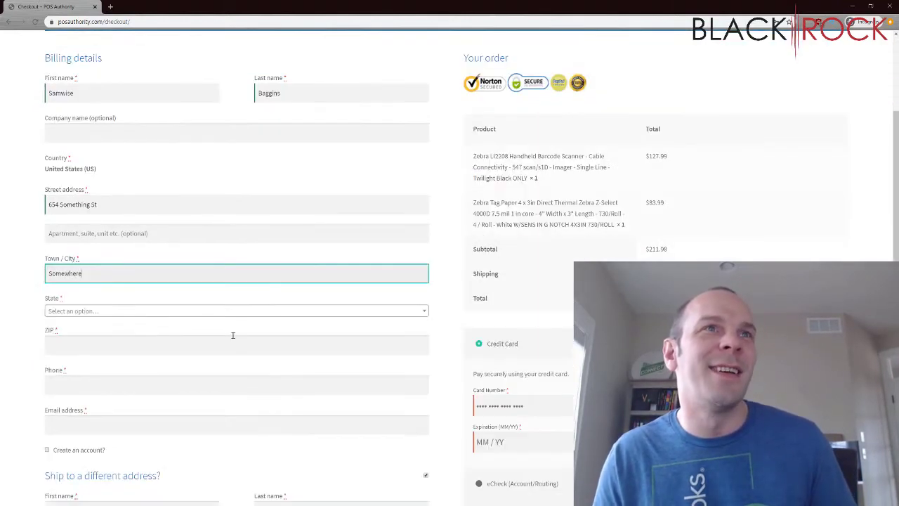
left_click(226, 311)
left_click(157, 358)
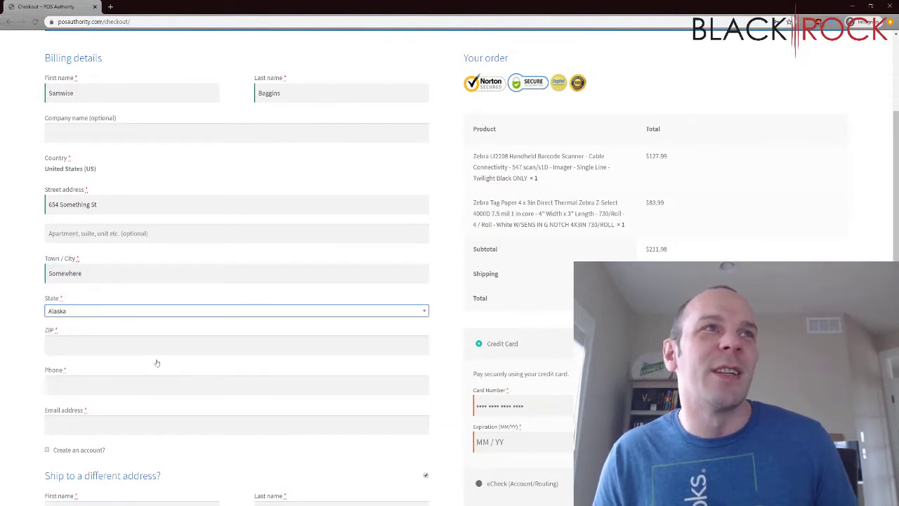
left_click(156, 346)
type("55123")
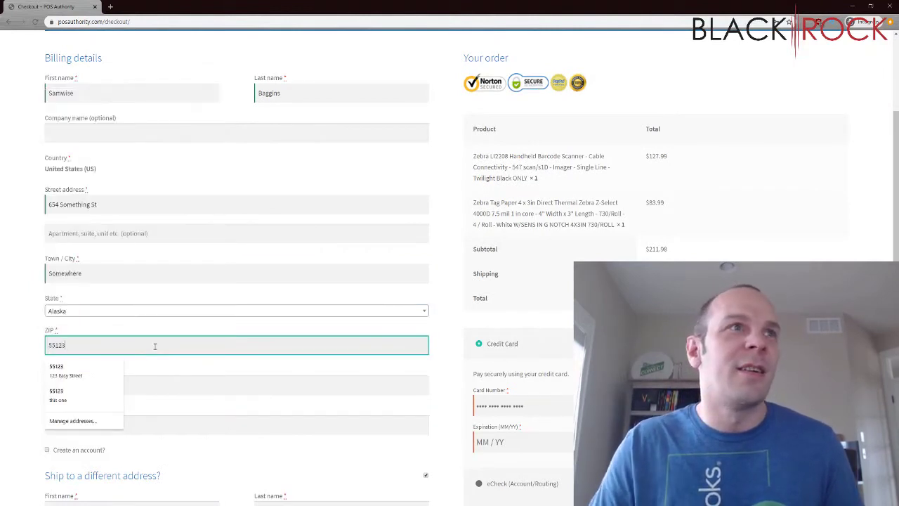
Enter the customer's phone number and e-mail address in the billing details
key("Tab")
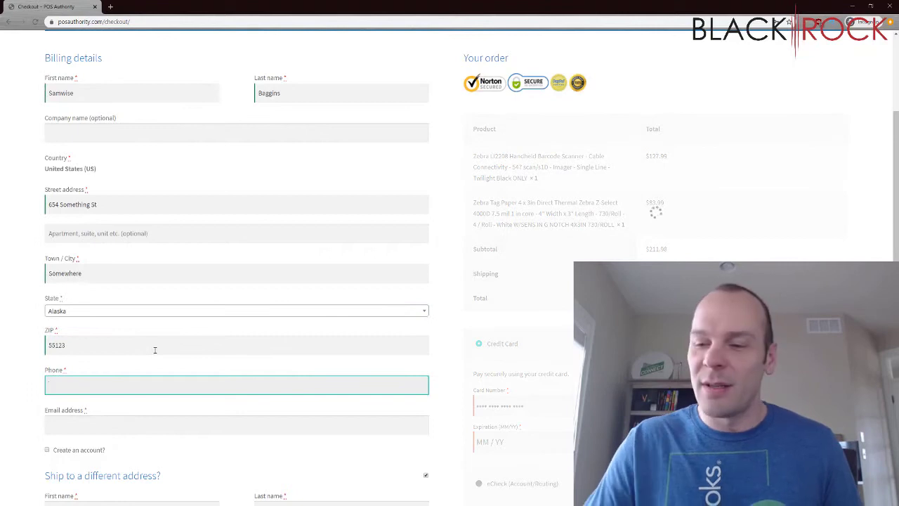
type("2185555555")
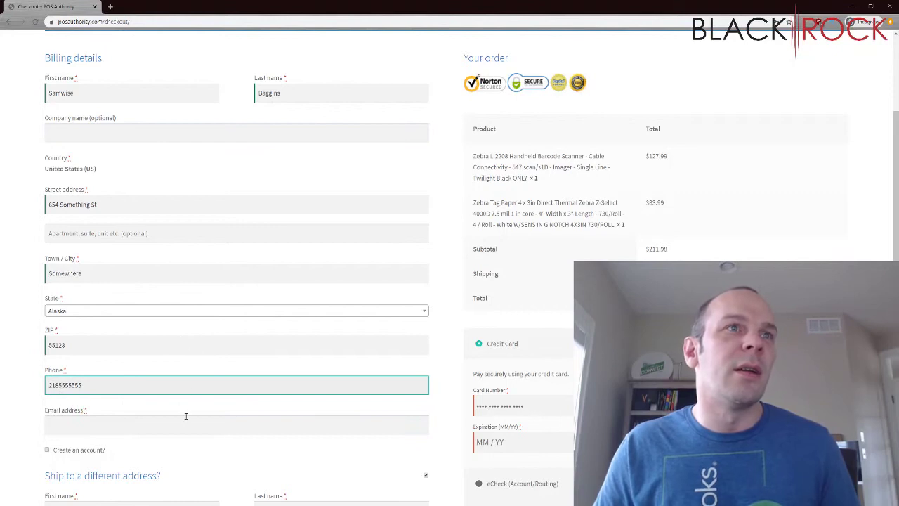
left_click(186, 424)
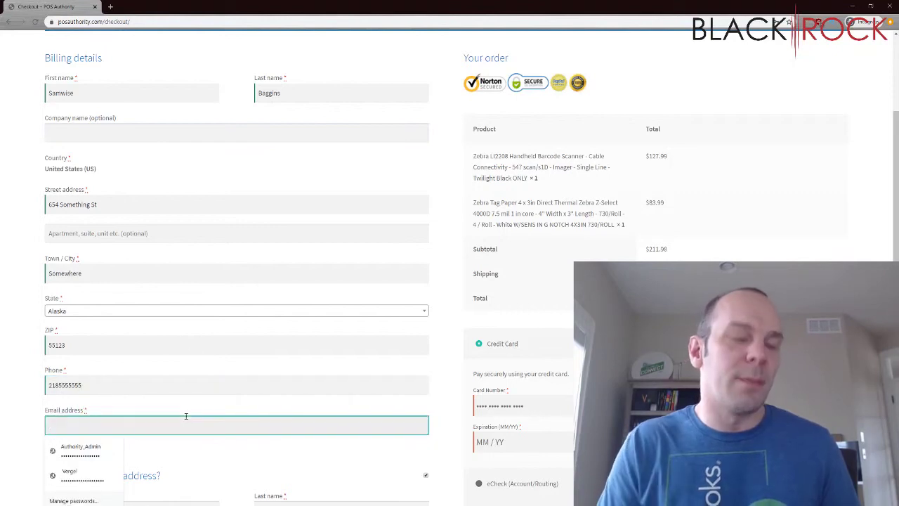
type("madeup@some")
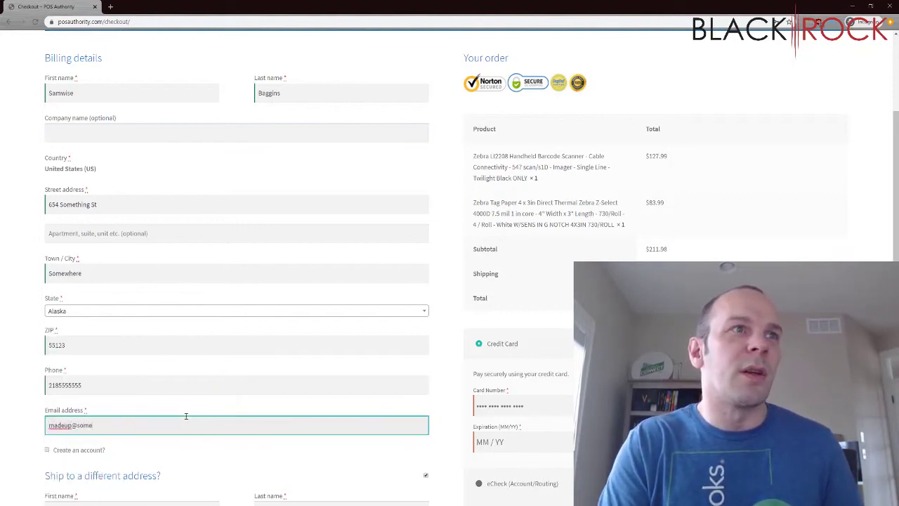
type("thing.com")
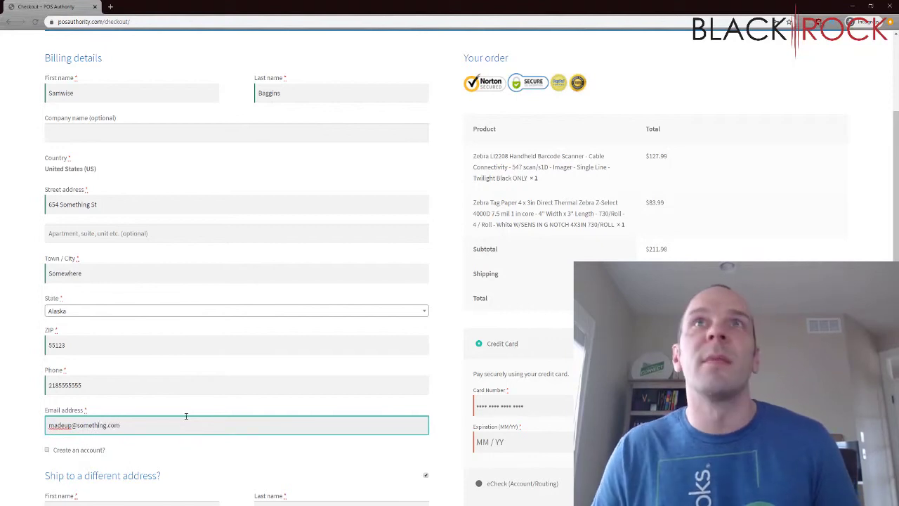
Turn off shipping to a different address and review the order summary
scroll(187, 416, "down", 4)
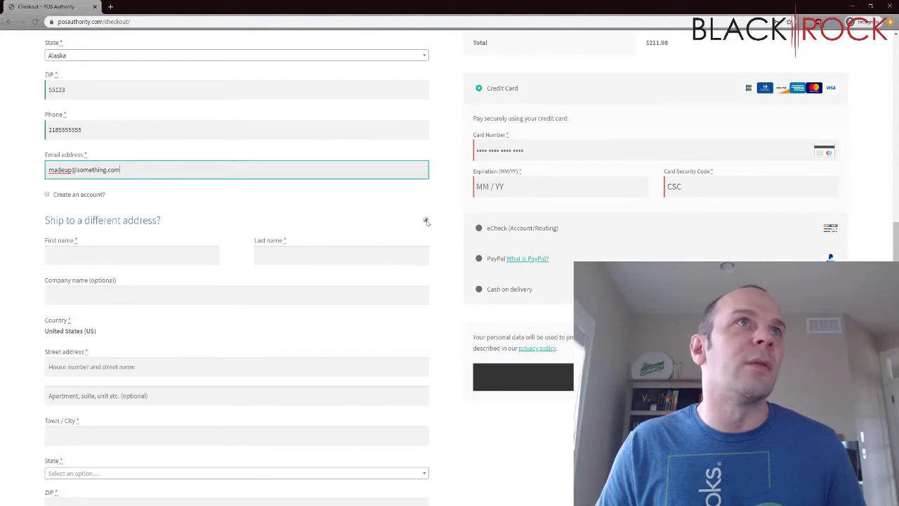
left_click(425, 220)
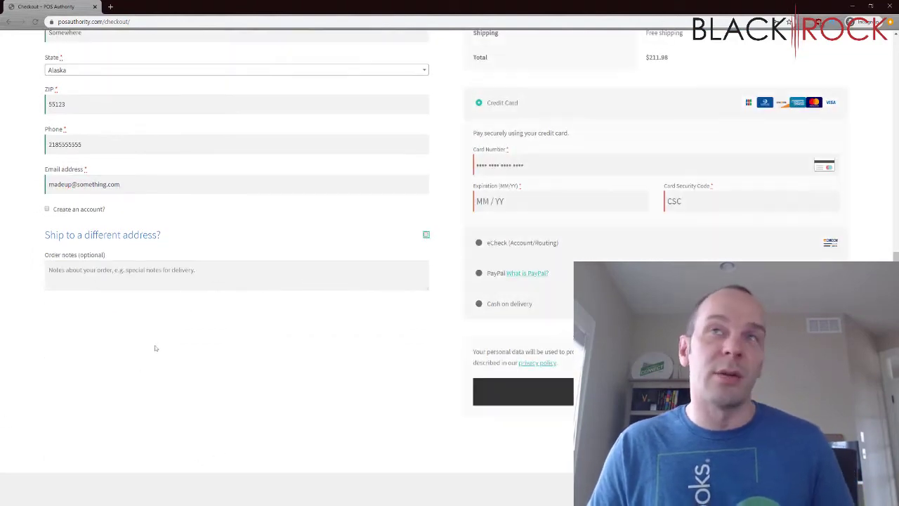
scroll(306, 352, "up", 4)
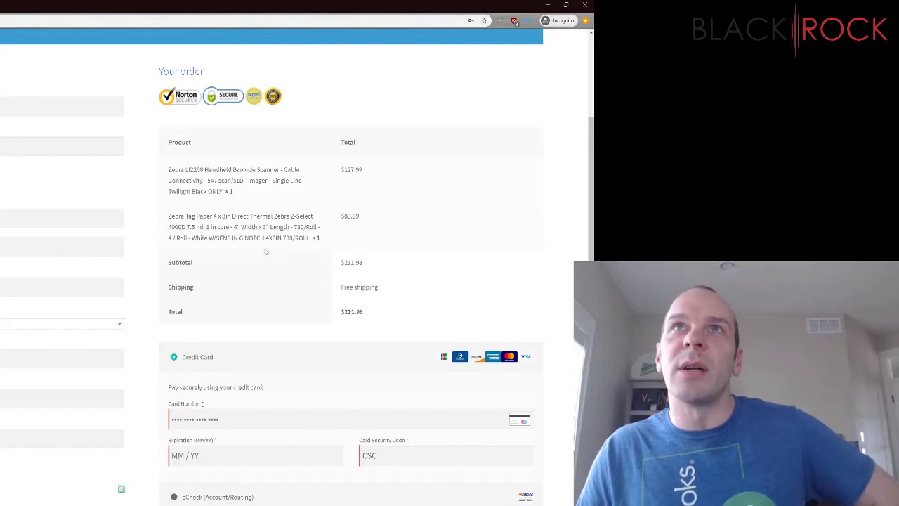
Choose Cash on delivery as the payment method and place the order
scroll(265, 252, "down", 3)
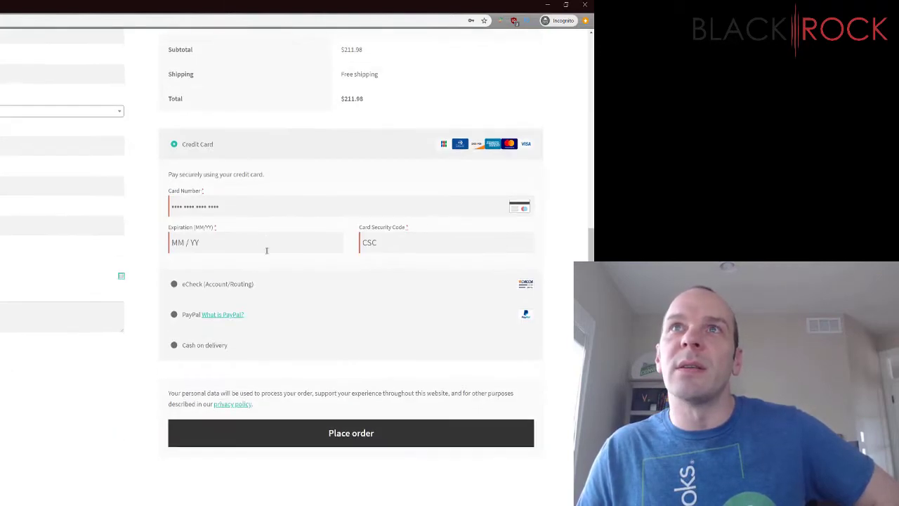
left_click(175, 346)
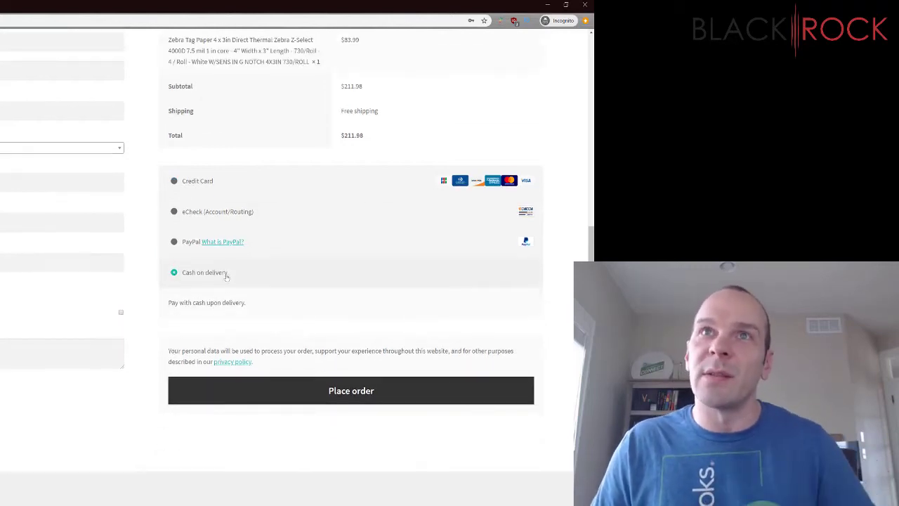
left_click(296, 390)
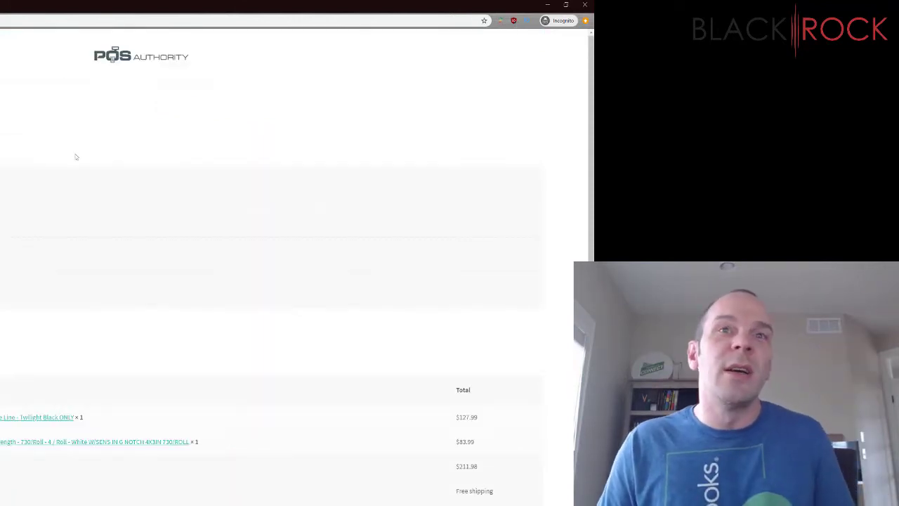
scroll(76, 156, "down", 3)
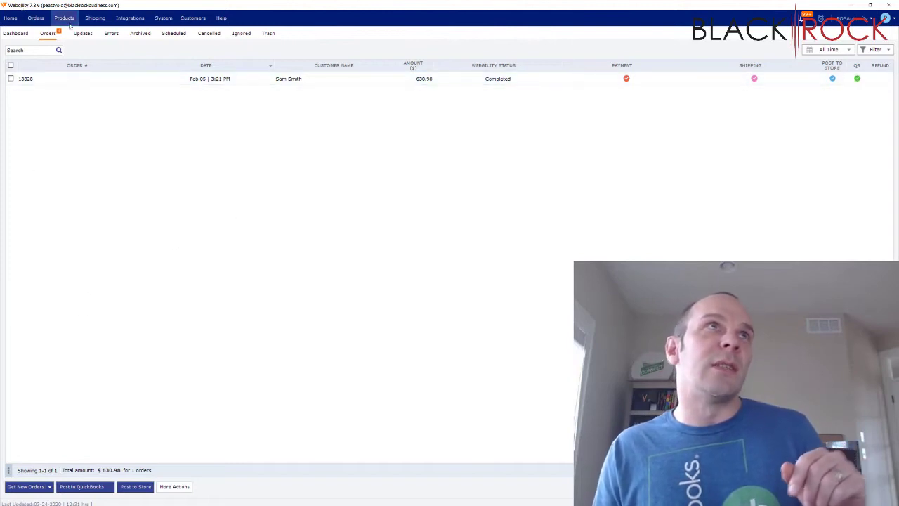
In Webgility, download the new orders from the POSAuthority store and open the orders list
left_click(26, 486)
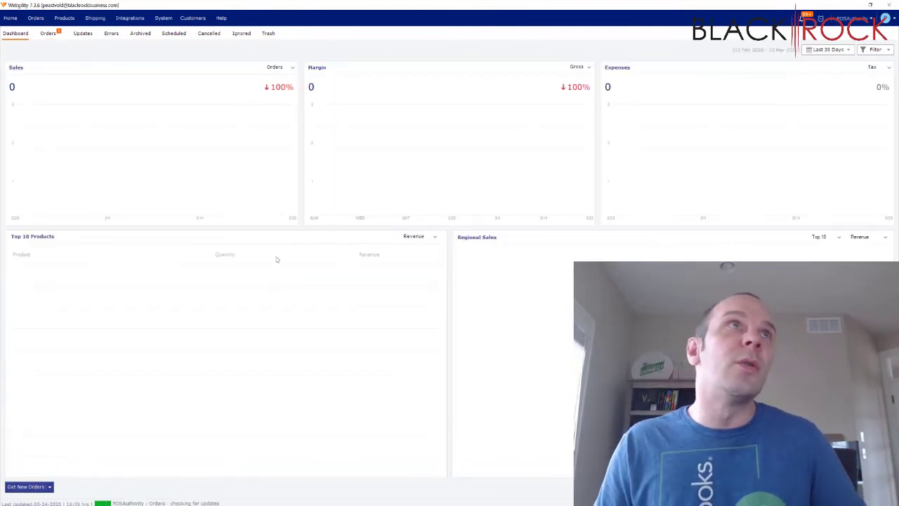
left_click(49, 33)
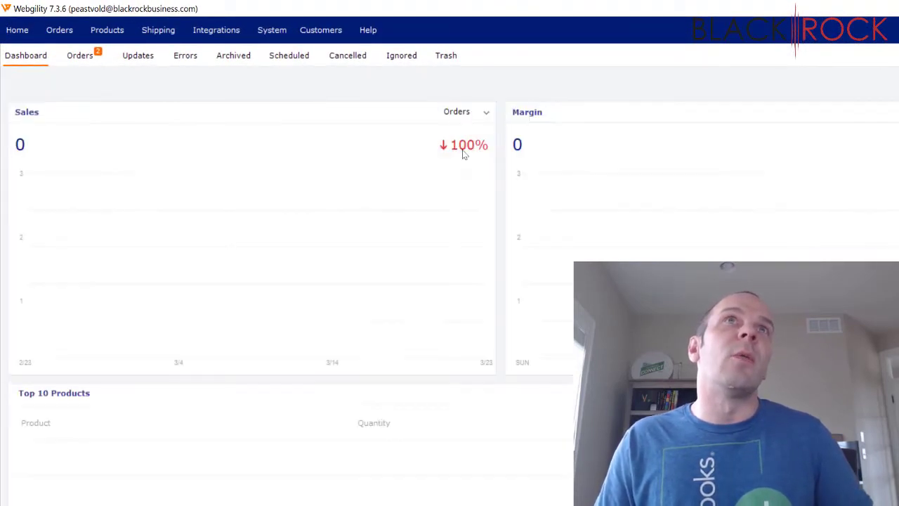
left_click(91, 58)
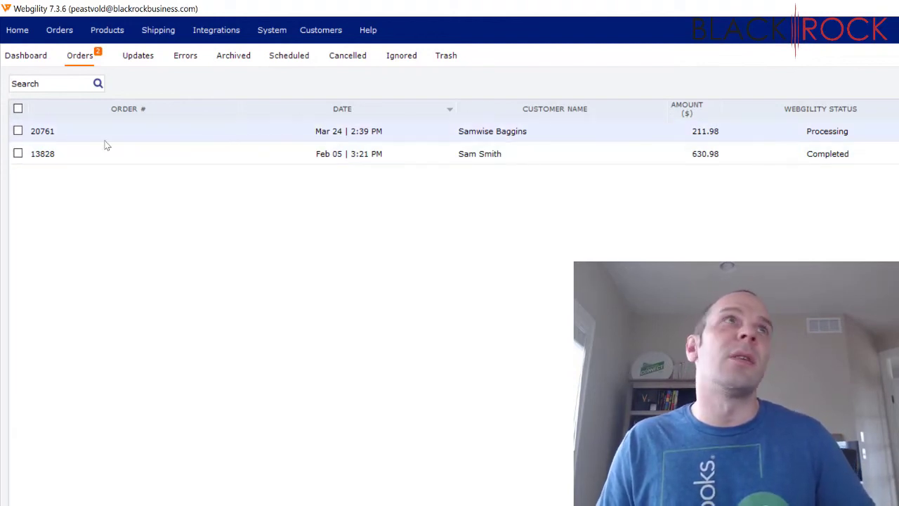
Open the Mar 24 order, post it to QuickBooks and dismiss the posting result
double_click(237, 131)
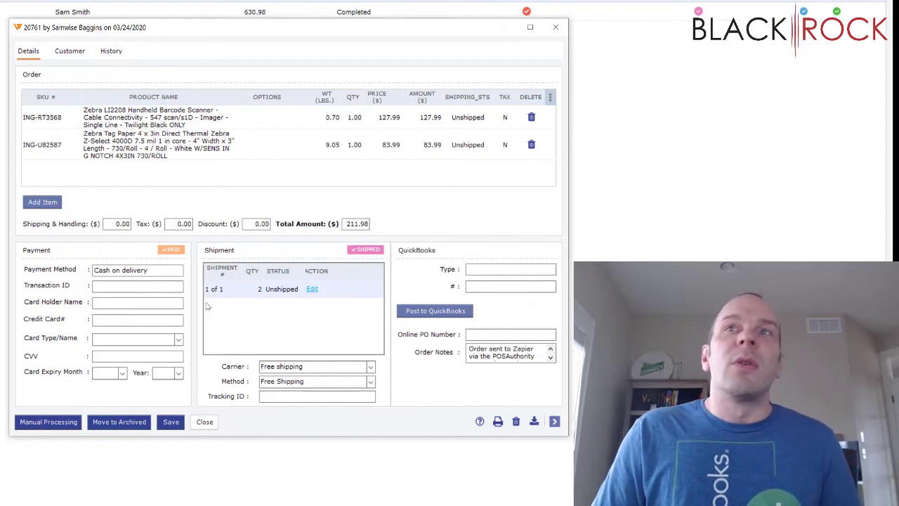
left_click(440, 313)
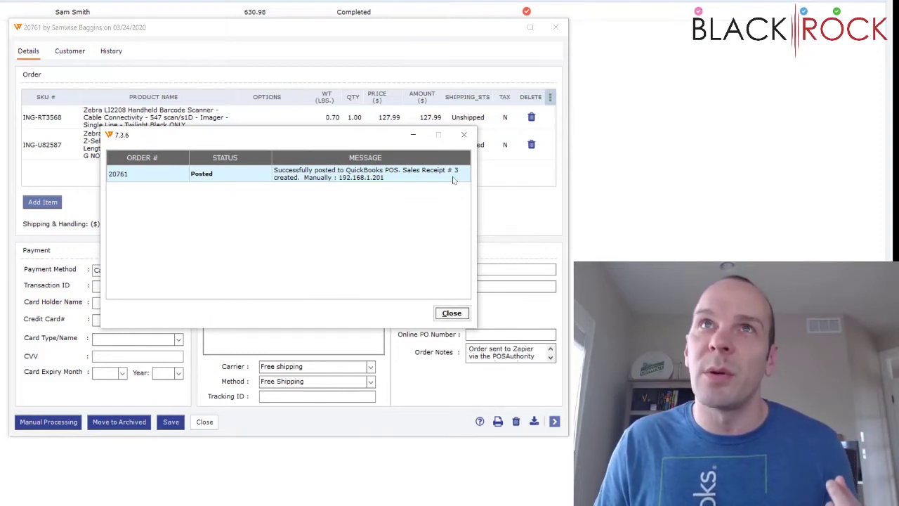
left_click(450, 313)
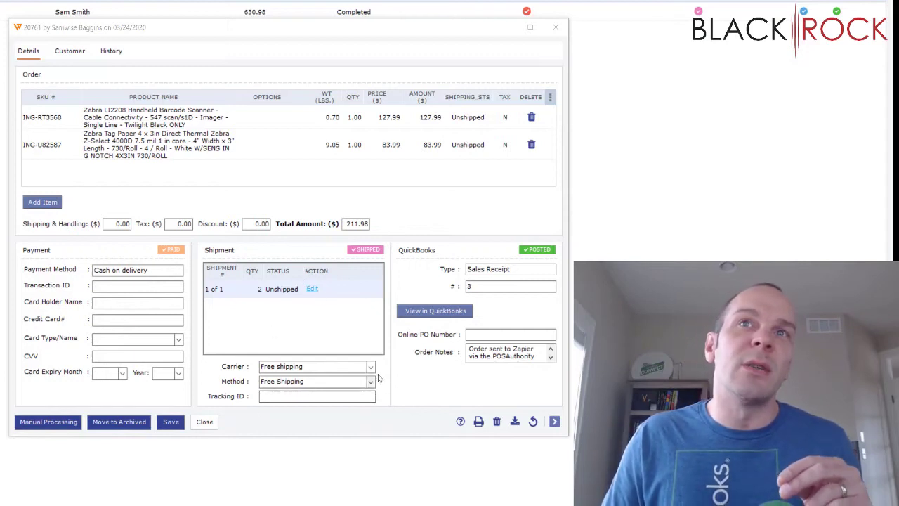
left_click(286, 397)
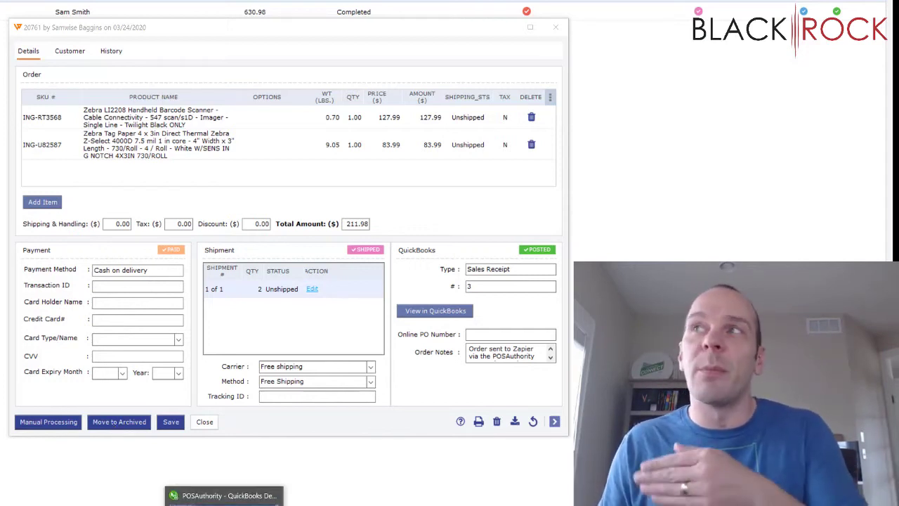
Switch to QuickBooks Desktop Point of Sale and check the Zebra LI2208 scanner and Zebra Tag Paper details in the Item List
key("alt+Tab")
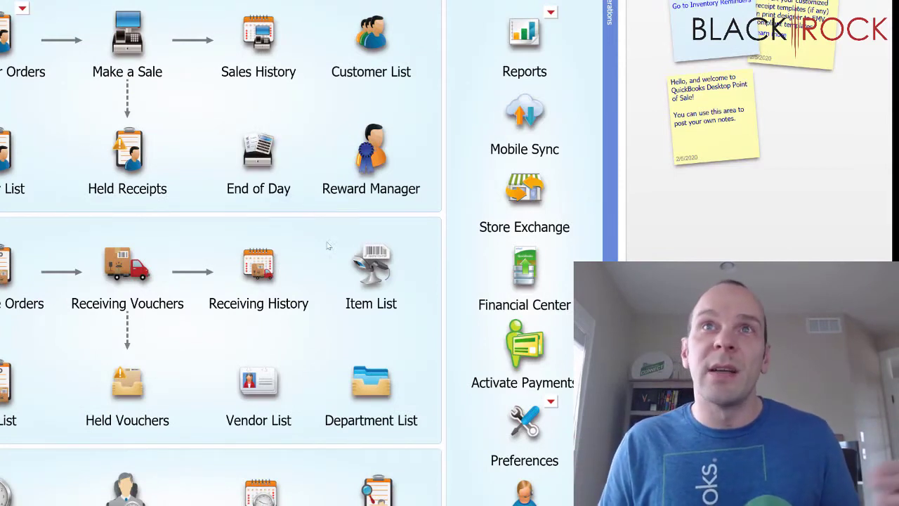
left_click(372, 270)
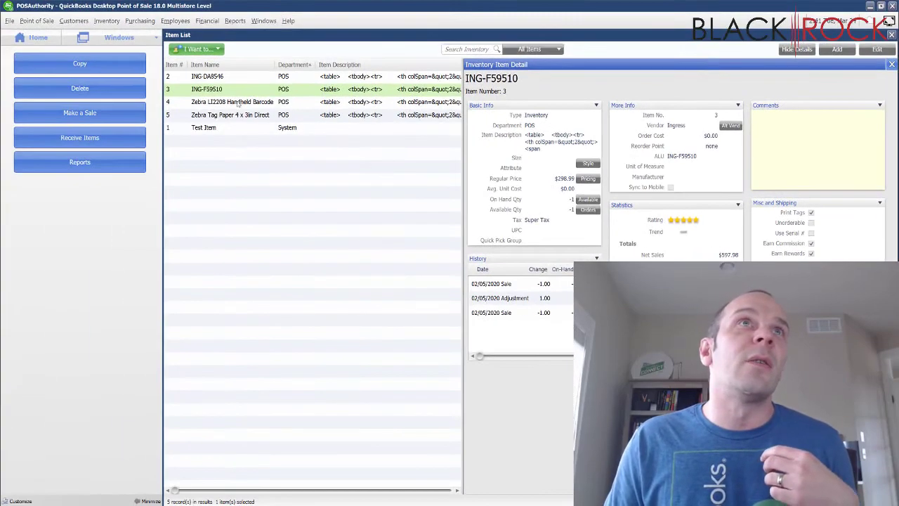
left_click(237, 103)
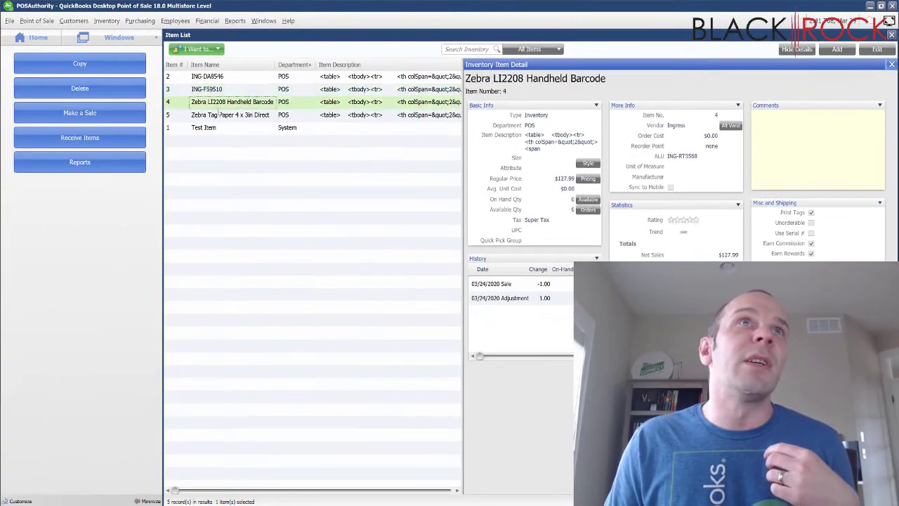
left_click(210, 115)
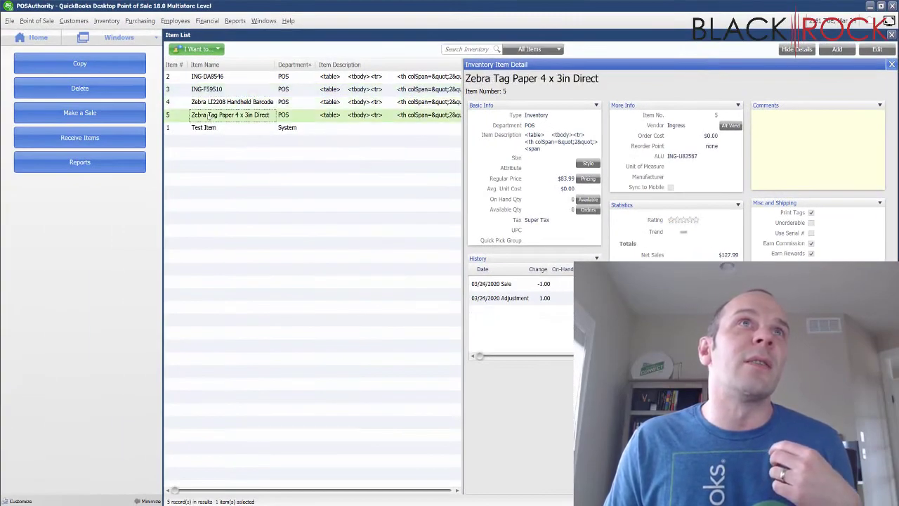
Examine the item description in the Zebra Tag Paper 4 x 3in Direct record and close the record without saving
left_click(890, 65)
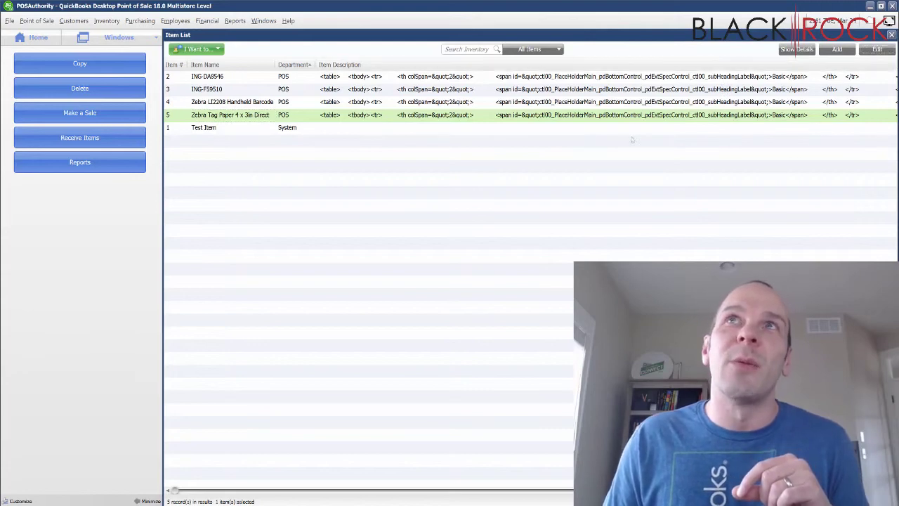
double_click(575, 115)
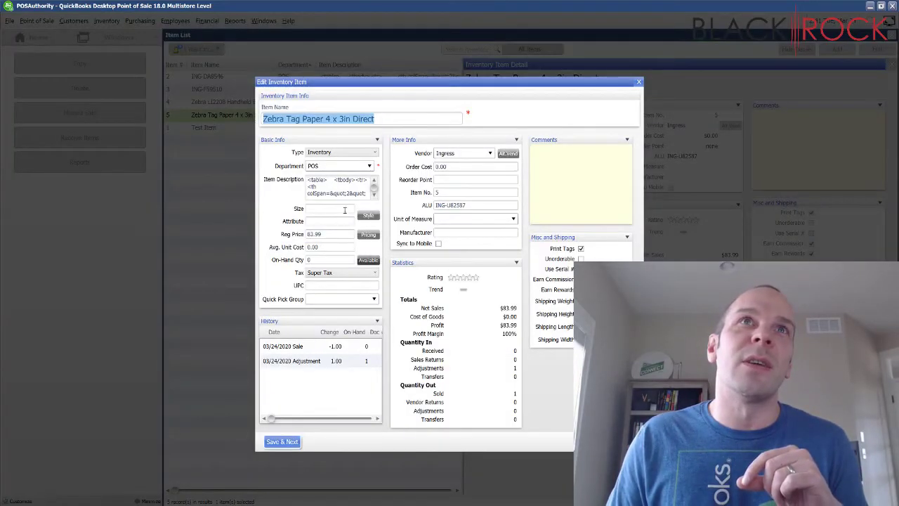
left_click(328, 185)
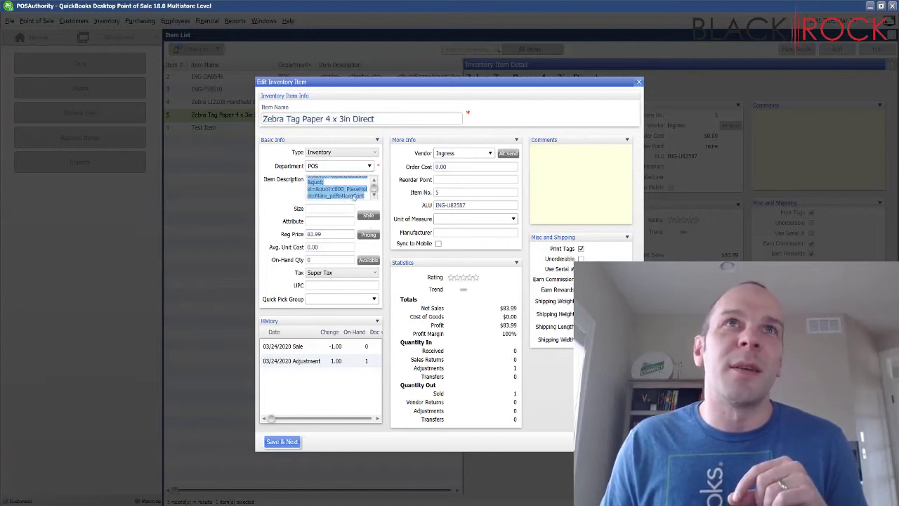
left_click(355, 196)
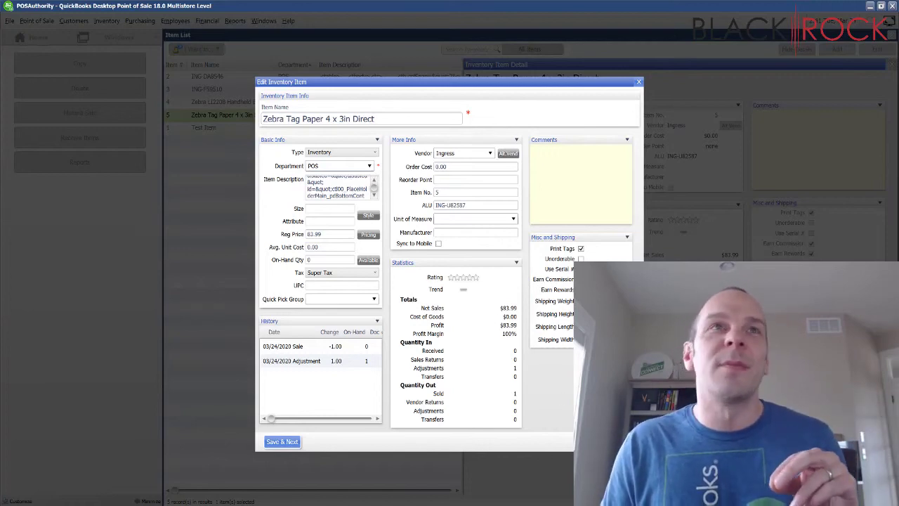
key("Escape")
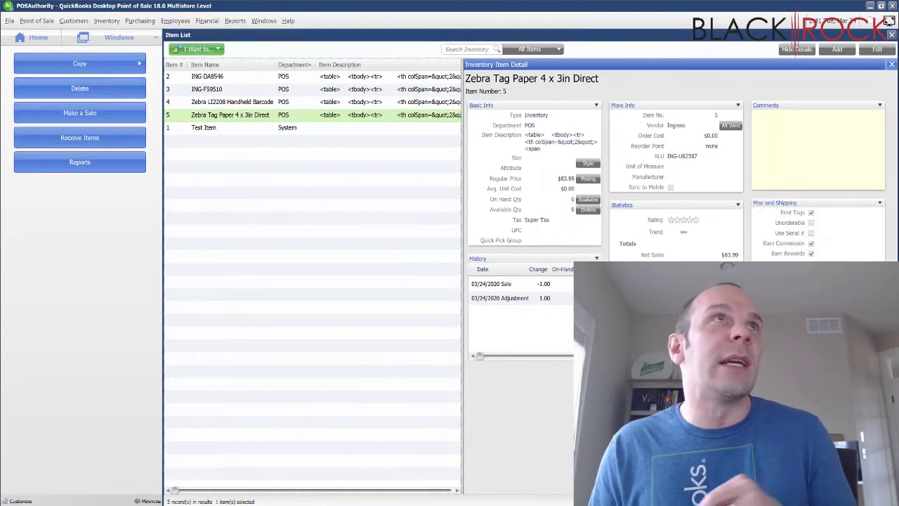
Review the 3/24/2020 WooCommerce receipt and its details in Sales History, and switch back to the order in Webgility
left_click(38, 37)
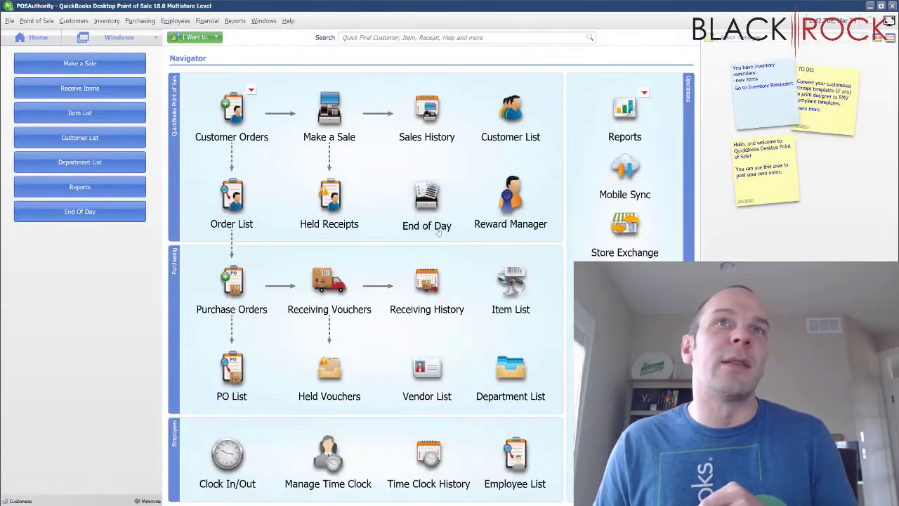
left_click(436, 110)
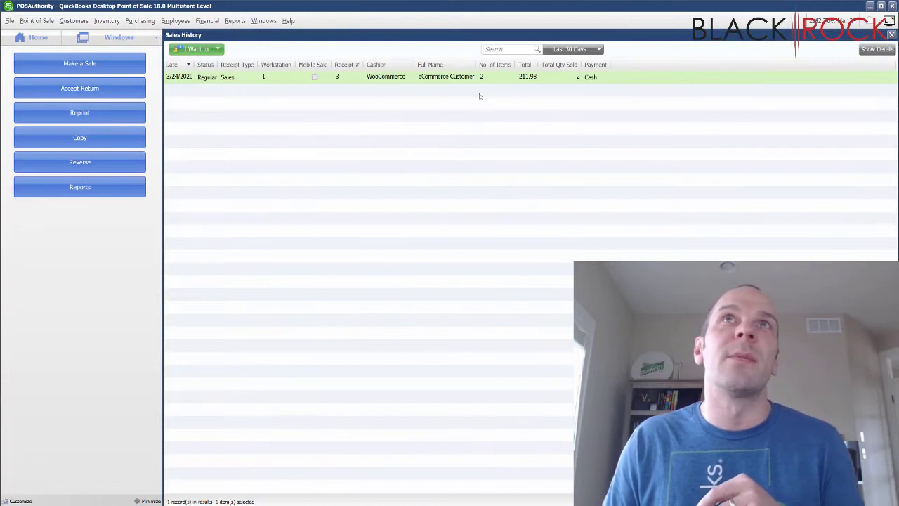
left_click(455, 79)
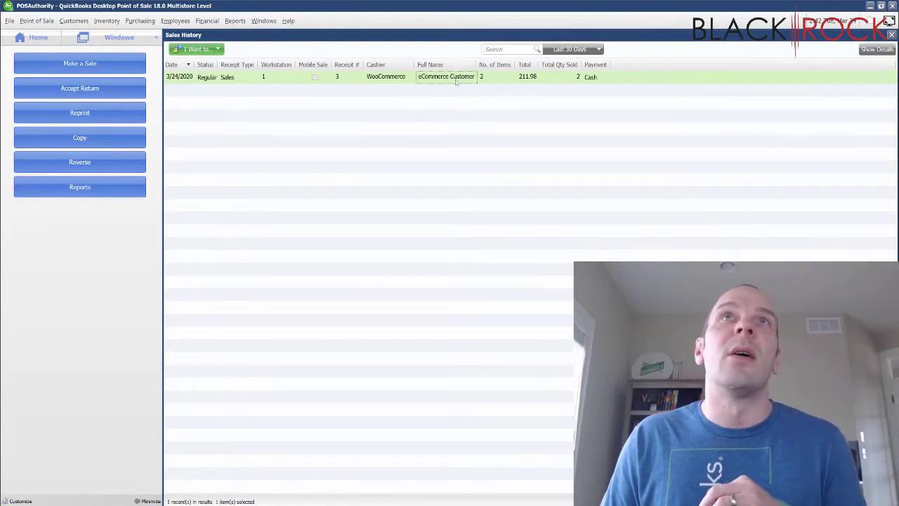
left_click(874, 50)
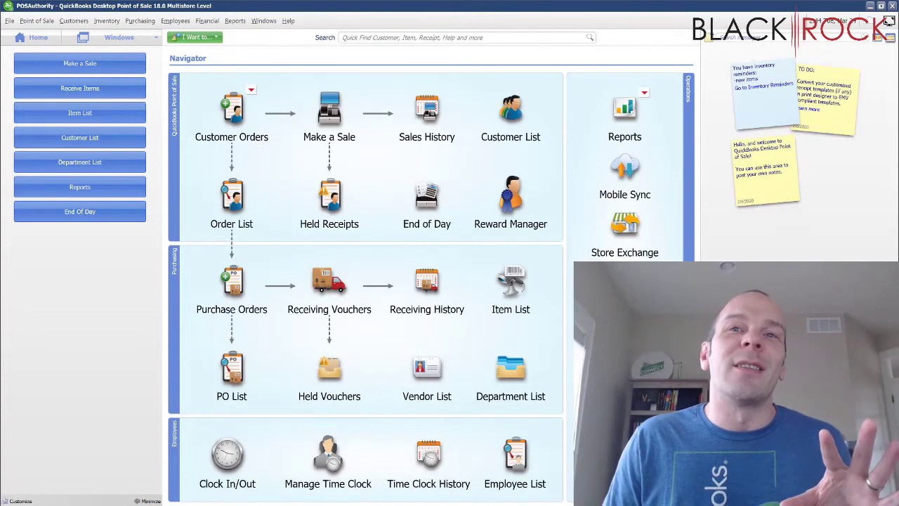
left_click(464, 478)
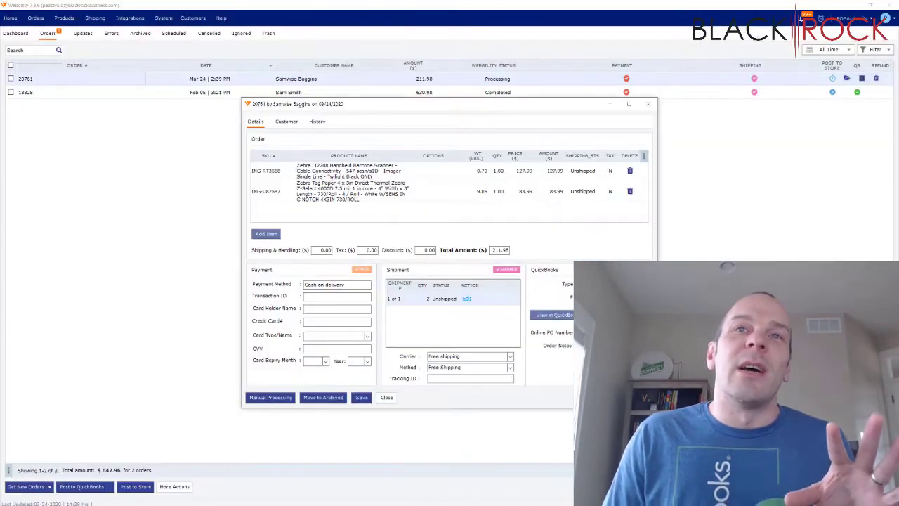